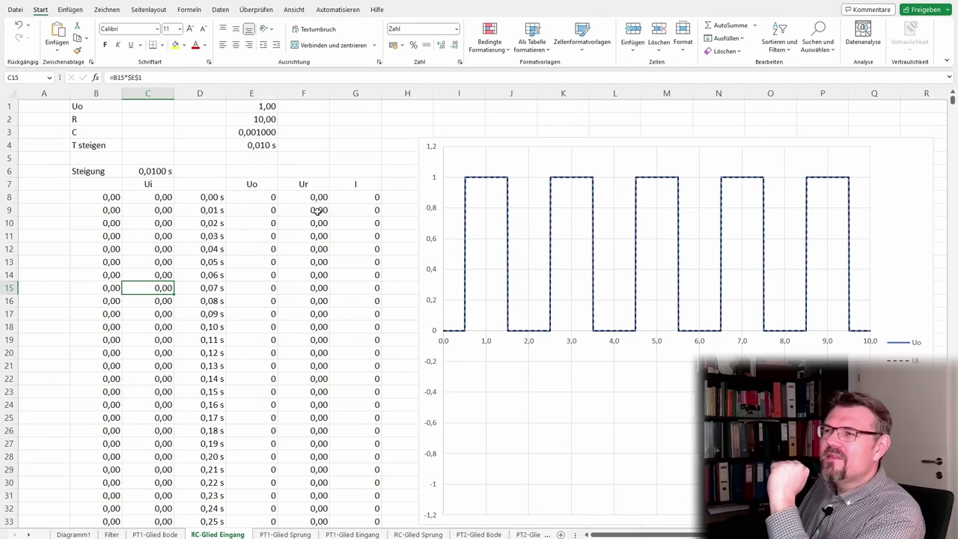
# Inspect the R and C values and the formula behind T steigen in the parameter block
pyautogui.moveTo(254, 116); pyautogui.dragTo(255, 127)
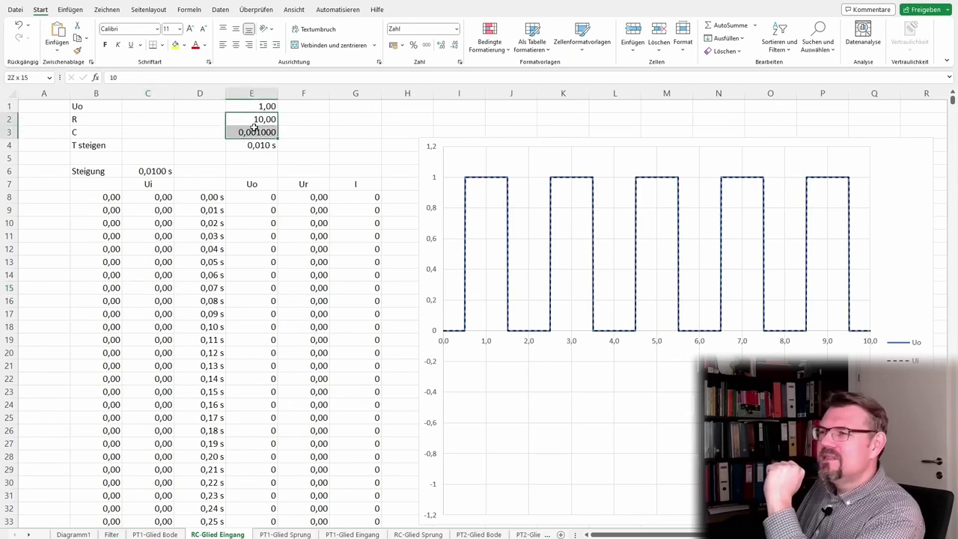
pyautogui.click(359, 143)
pyautogui.click(267, 117)
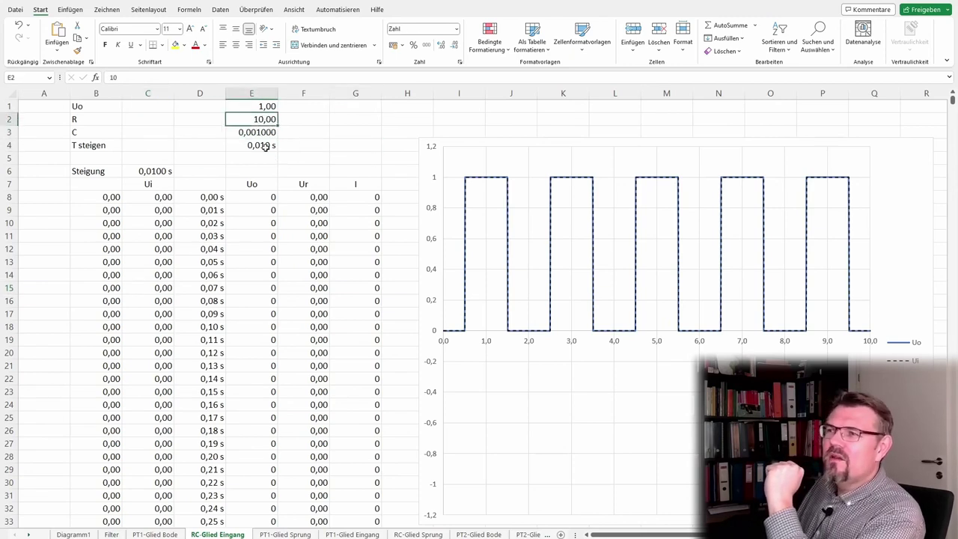
pyautogui.press('Down')
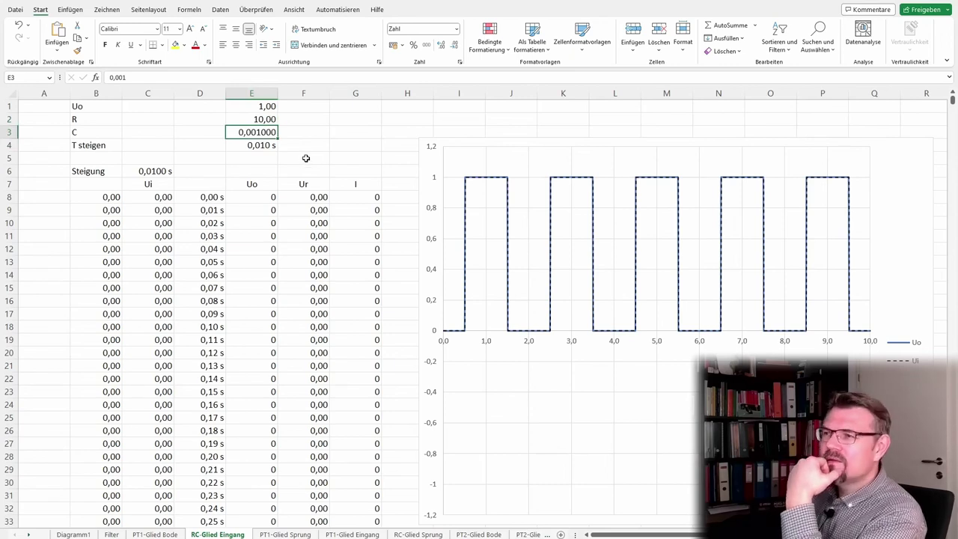
pyautogui.click(289, 160)
pyautogui.click(247, 143)
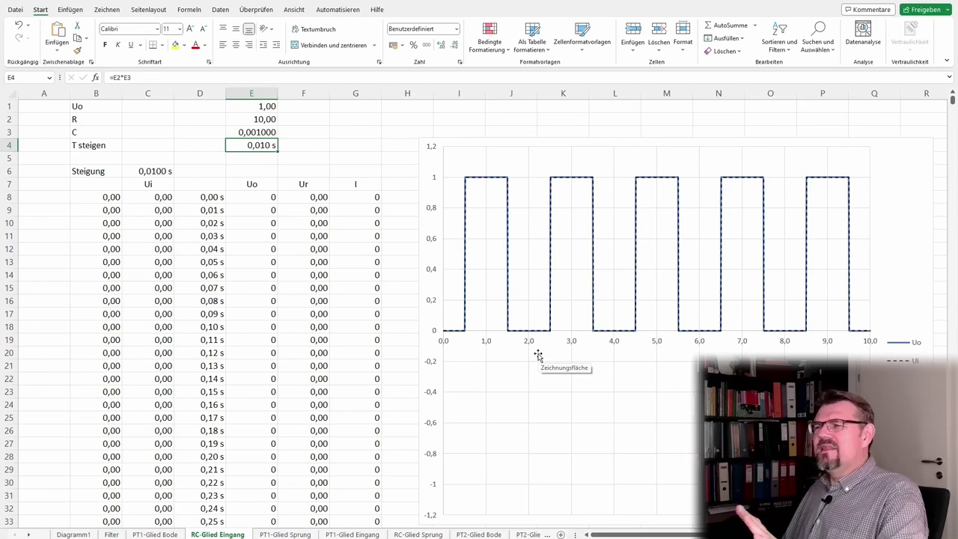
# Set the resistance R in cell E2 to 100 and then to 200 to compare the Uo curves
pyautogui.click(257, 122)
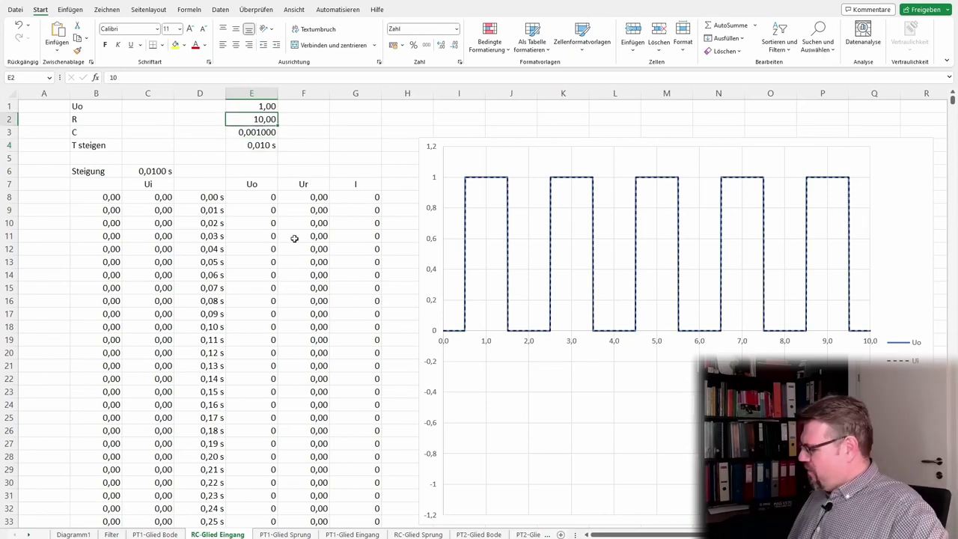
pyautogui.write('100')
pyautogui.press('Return')
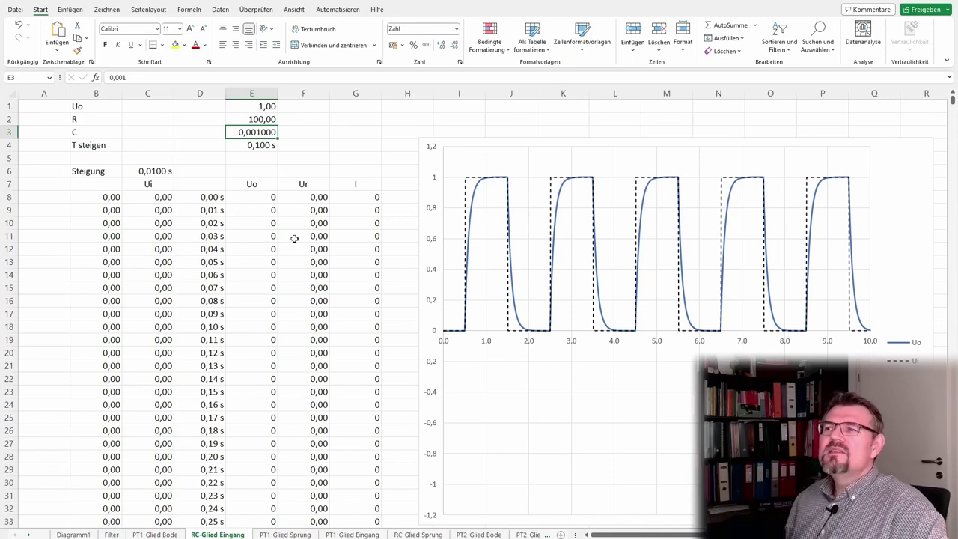
pyautogui.press('Up')
pyautogui.write('200')
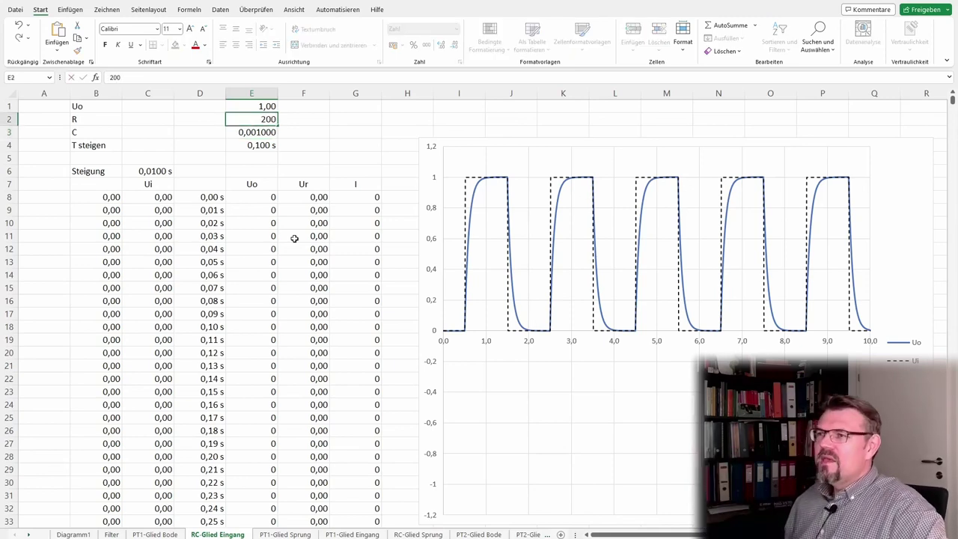
pyautogui.press('Return')
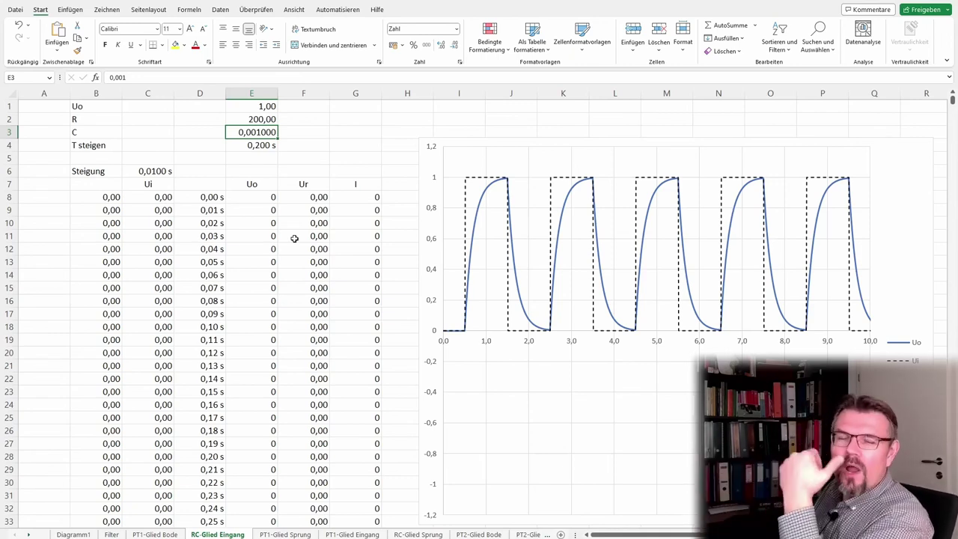
# Set R in cell E2 to 300 and examine the peaks and troughs of the Uo curve
pyautogui.press('Up')
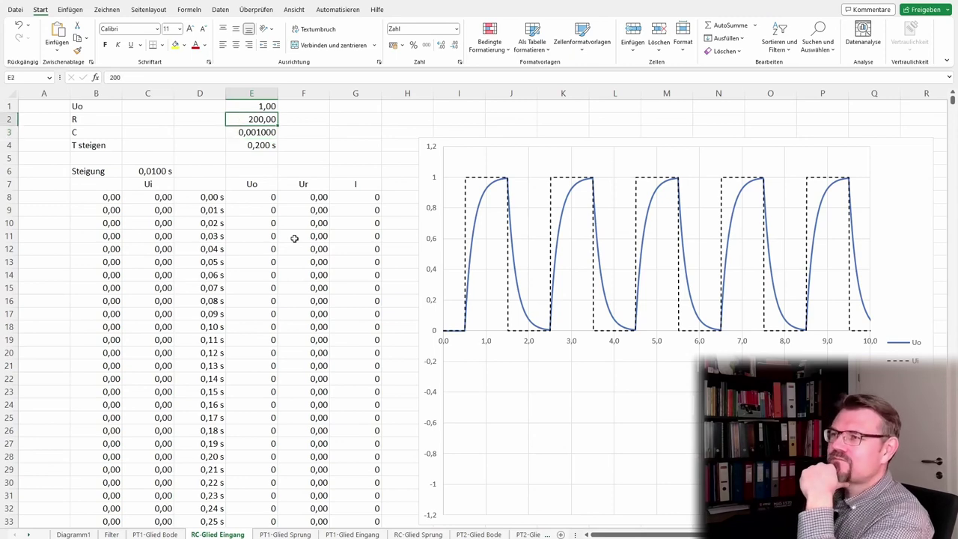
pyautogui.write('300')
pyautogui.press('Return')
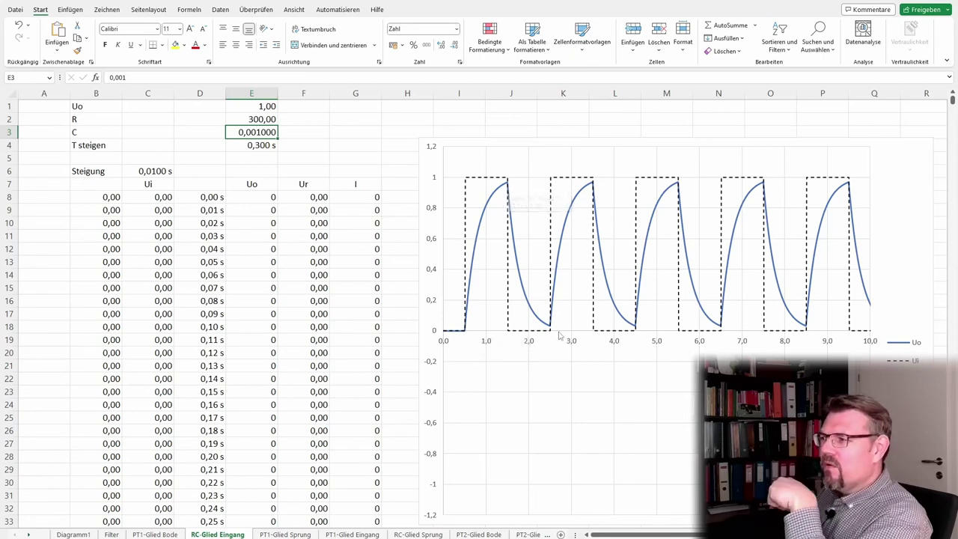
pyautogui.moveTo(551, 331)
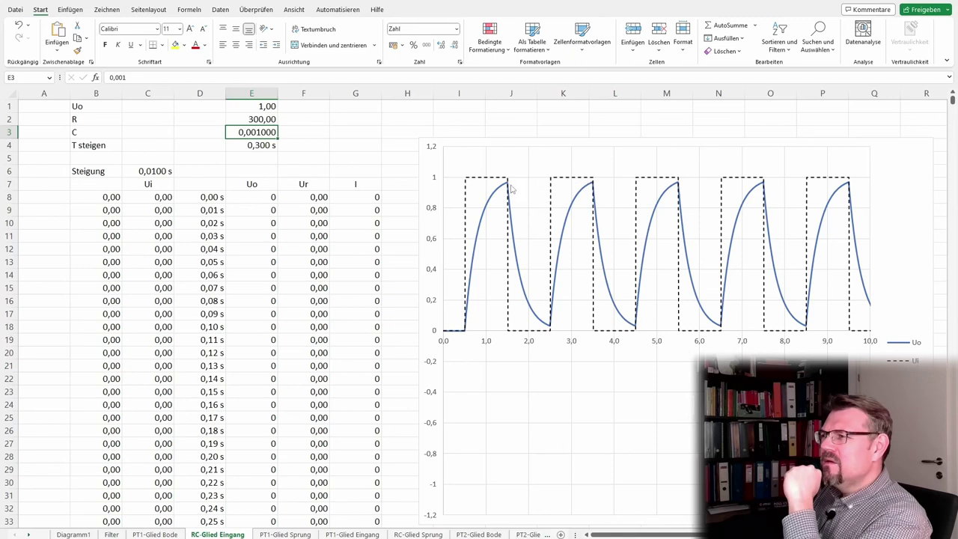
pyautogui.moveTo(510, 190)
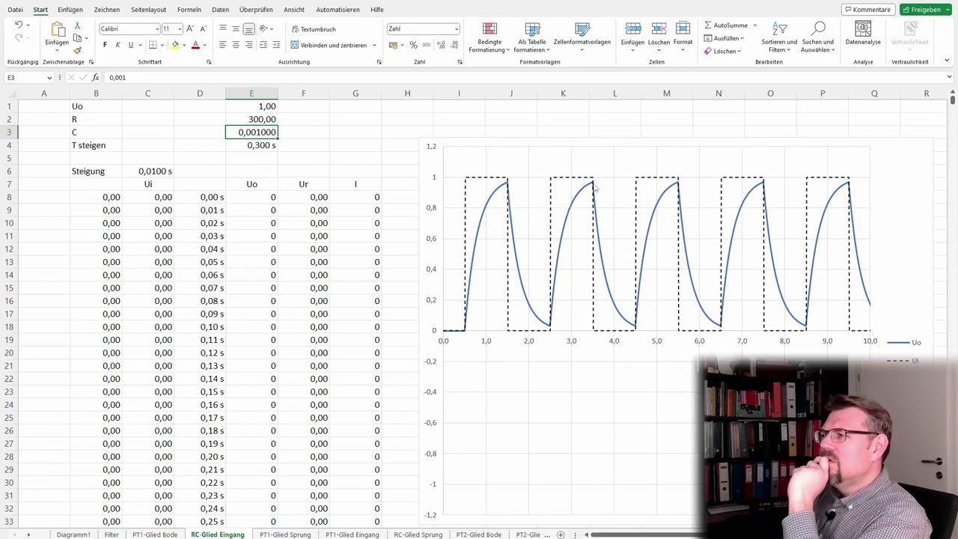
pyautogui.moveTo(594, 190)
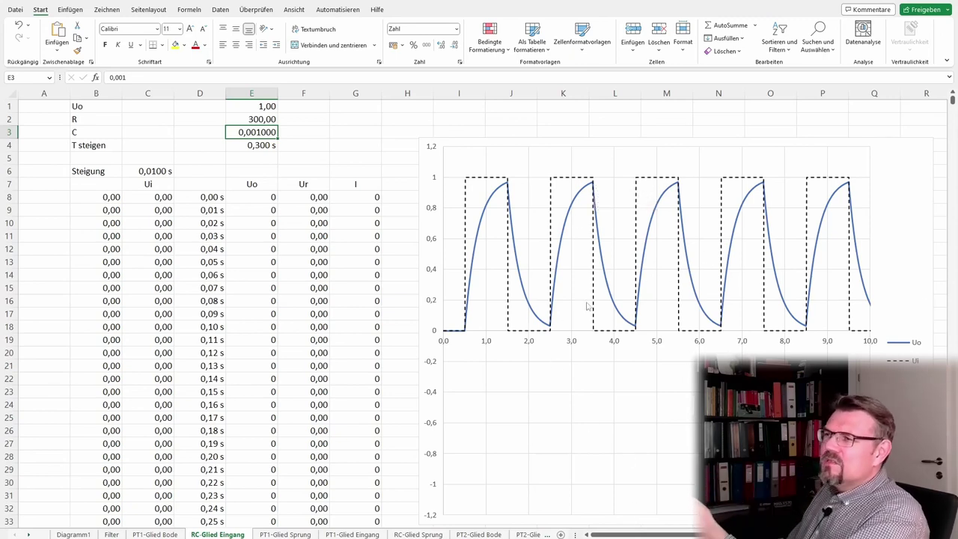
# Set the resistance R in cell E2 to 500
pyautogui.click(299, 149)
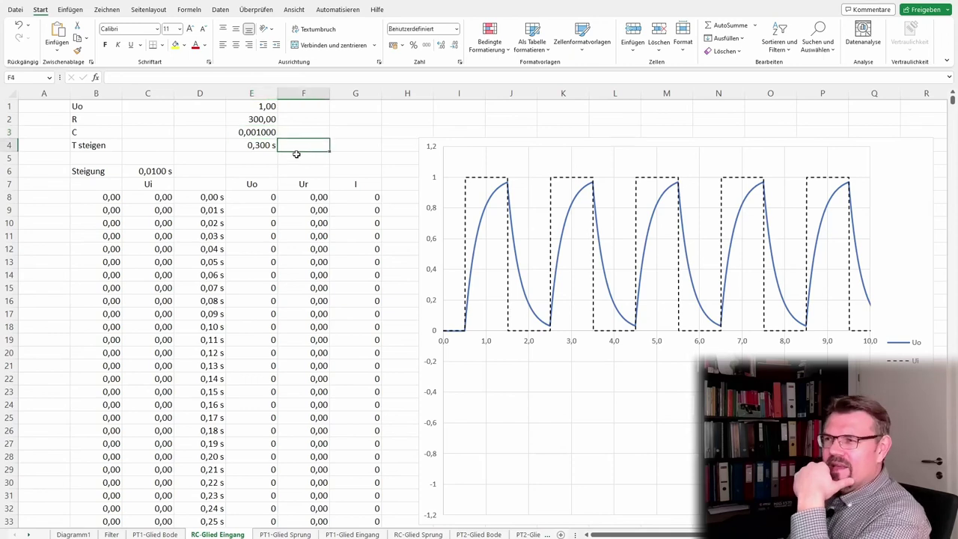
pyautogui.click(259, 122)
pyautogui.write('50')
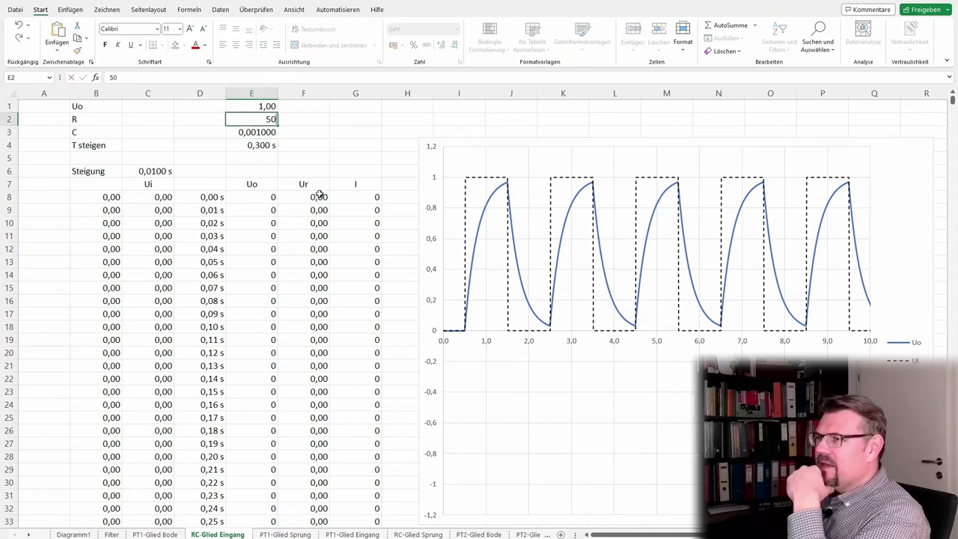
pyautogui.write('0')
pyautogui.press('Return')
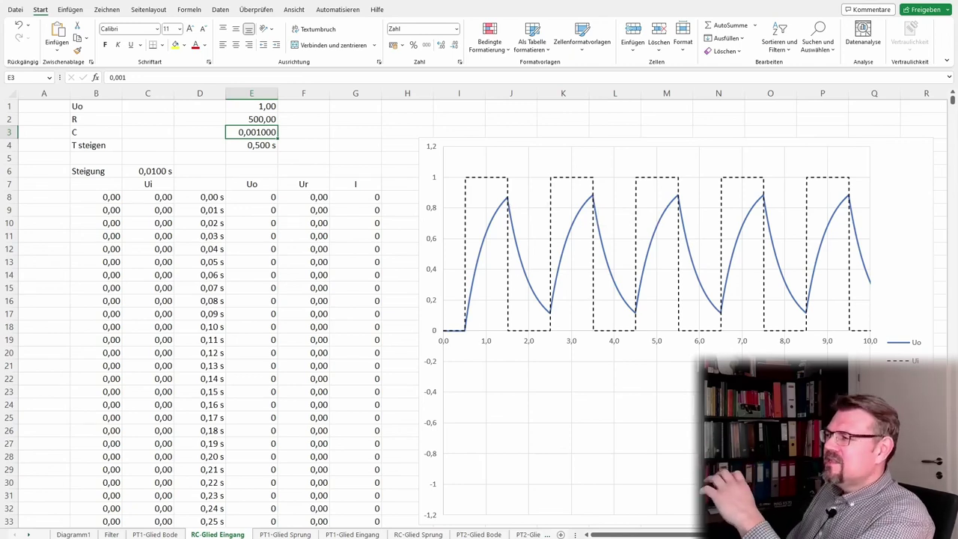
# Shift the start time in cell D8 to -5 s to view the settled curve, then reset it to 0
pyautogui.click(203, 197)
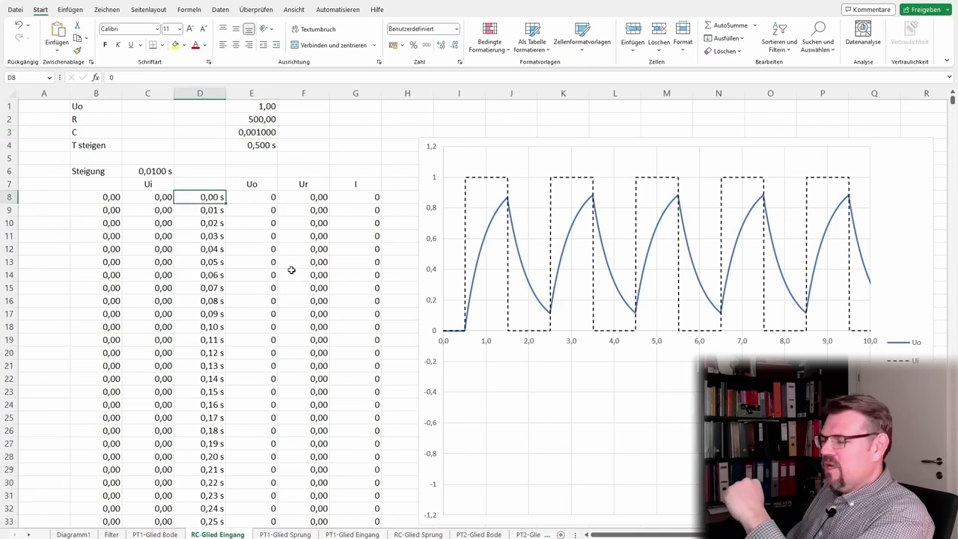
pyautogui.write('-5')
pyautogui.press('Return')
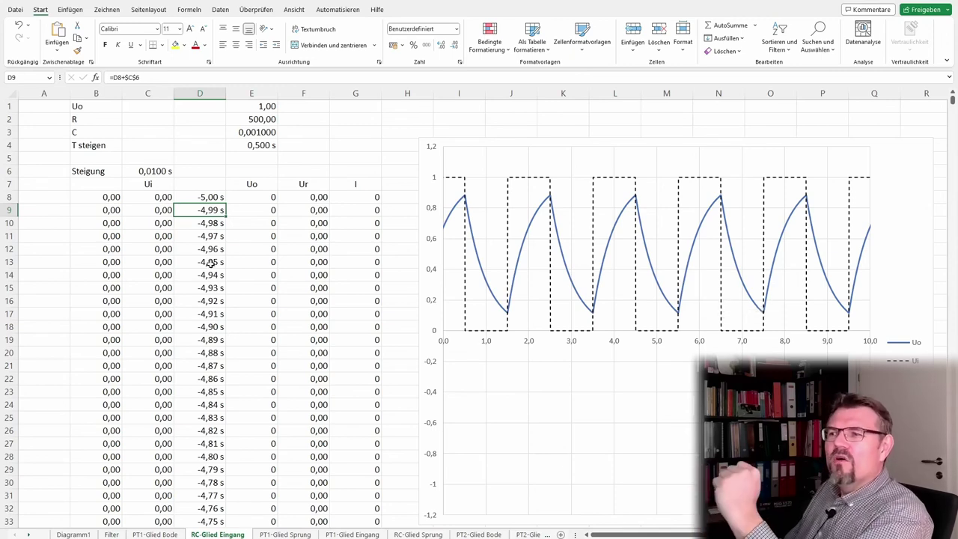
pyautogui.click(191, 199)
pyautogui.write('0')
pyautogui.press('Return')
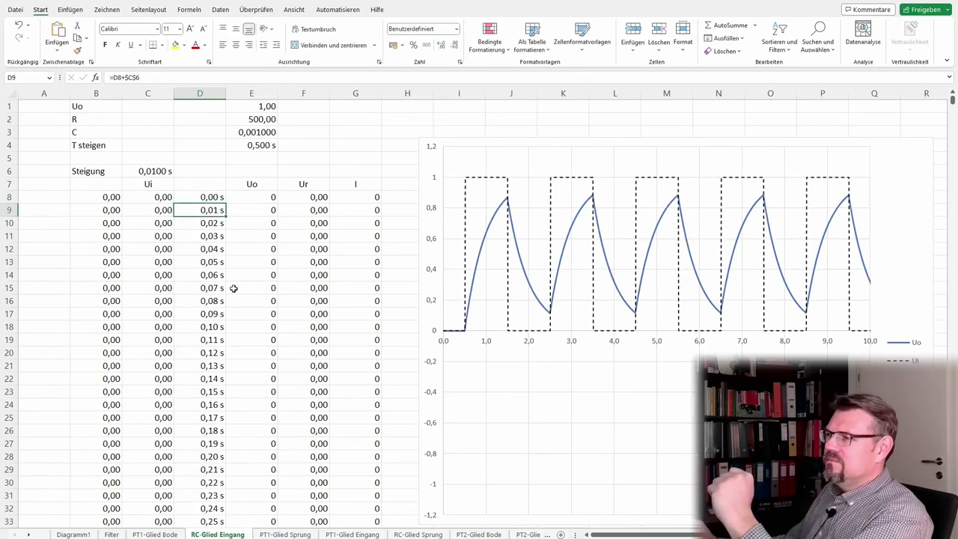
# Set the resistance R in cell E2 to 1000 and examine the Uo curve's turning points
pyautogui.click(258, 147)
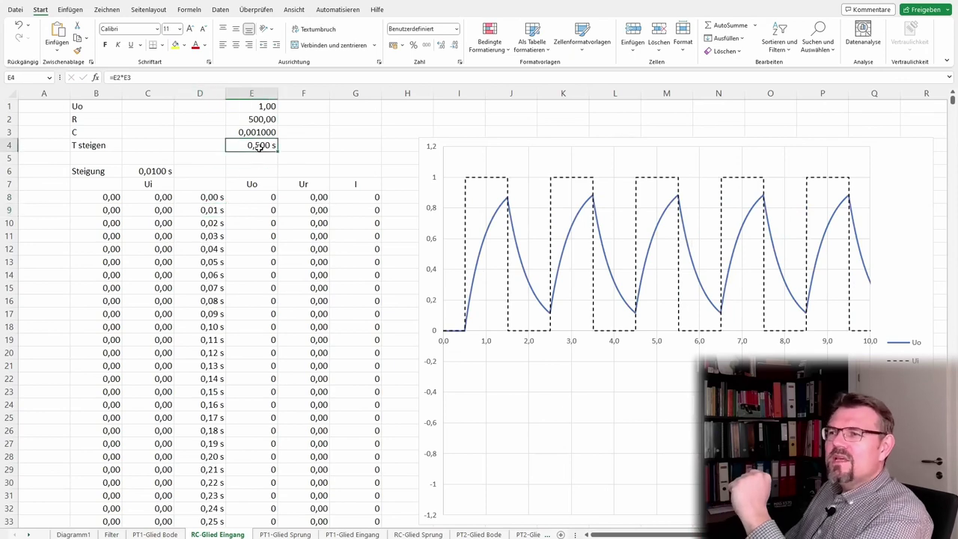
pyautogui.click(256, 120)
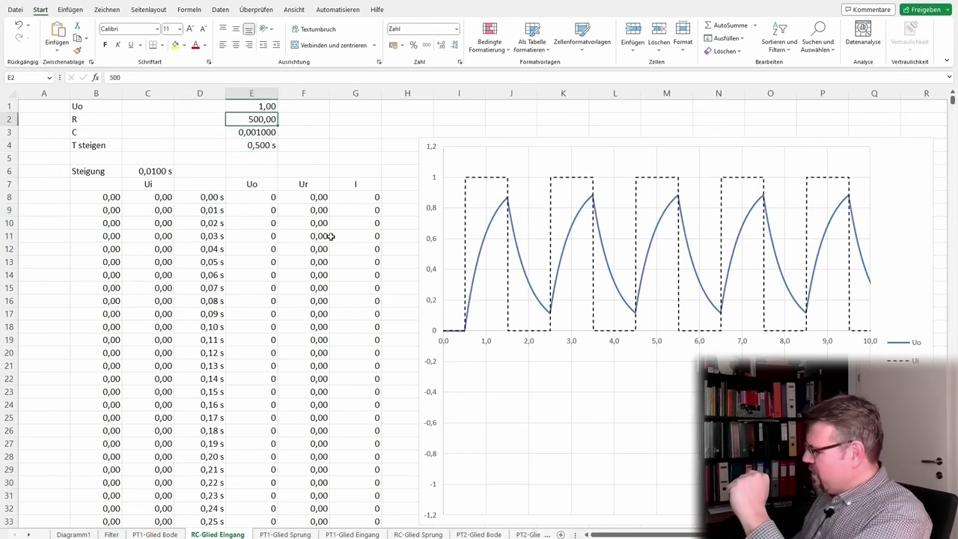
pyautogui.write('10')
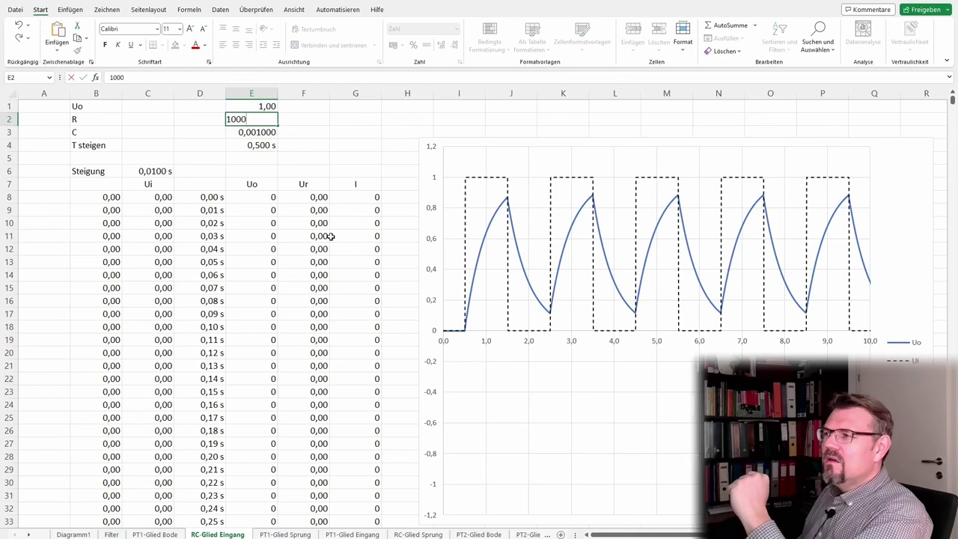
pyautogui.press('Return')
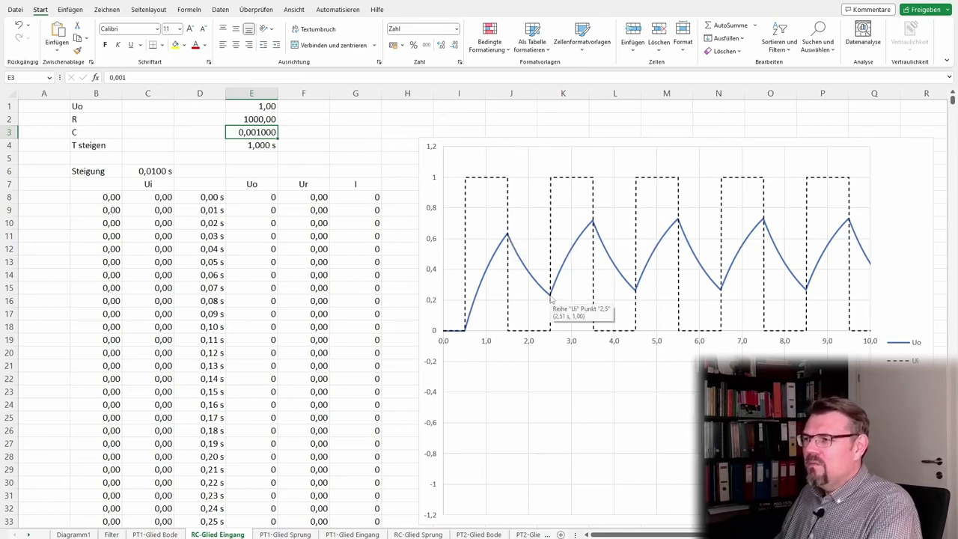
pyautogui.moveTo(594, 221)
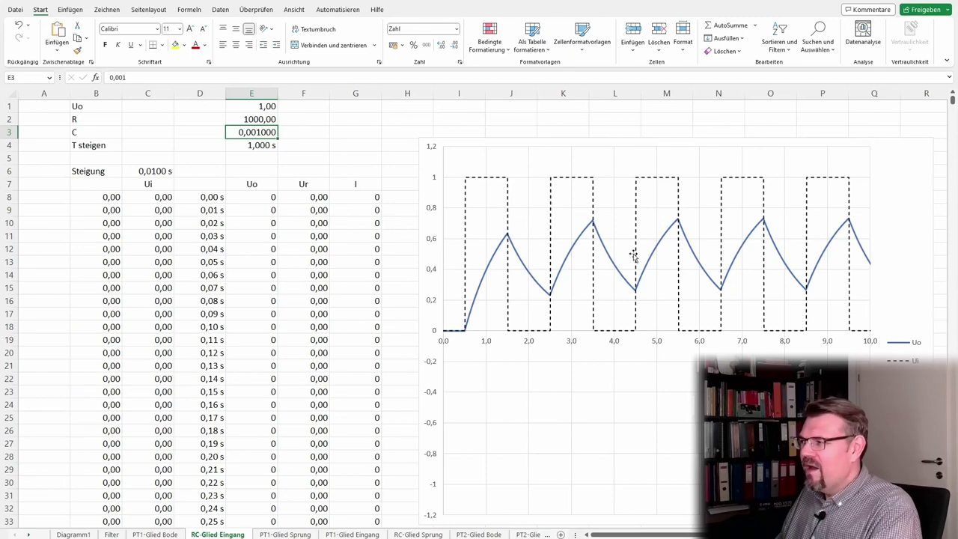
# Start the time column in D8 at -5 s to view the settled response for R = 1000, then restore 0
pyautogui.click(210, 197)
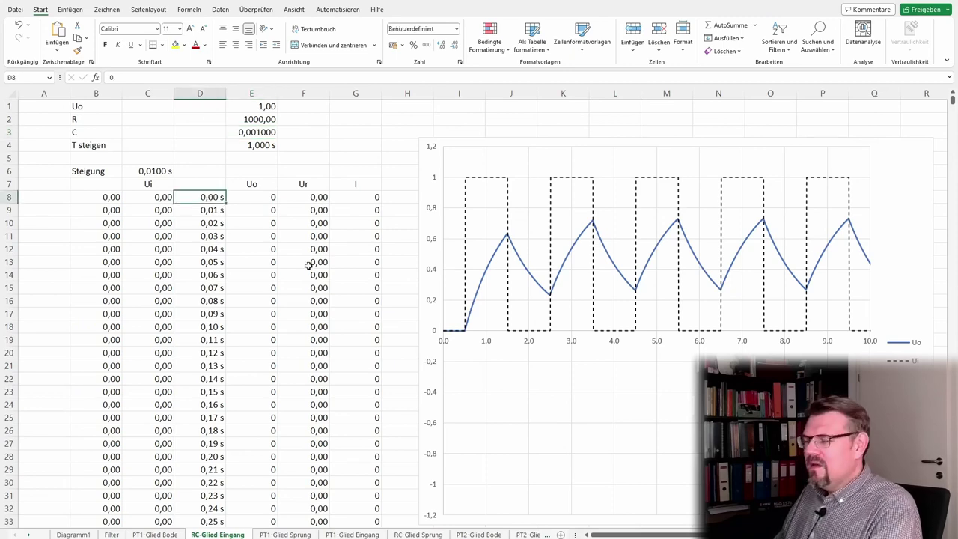
pyautogui.write('-5')
pyautogui.press('Return')
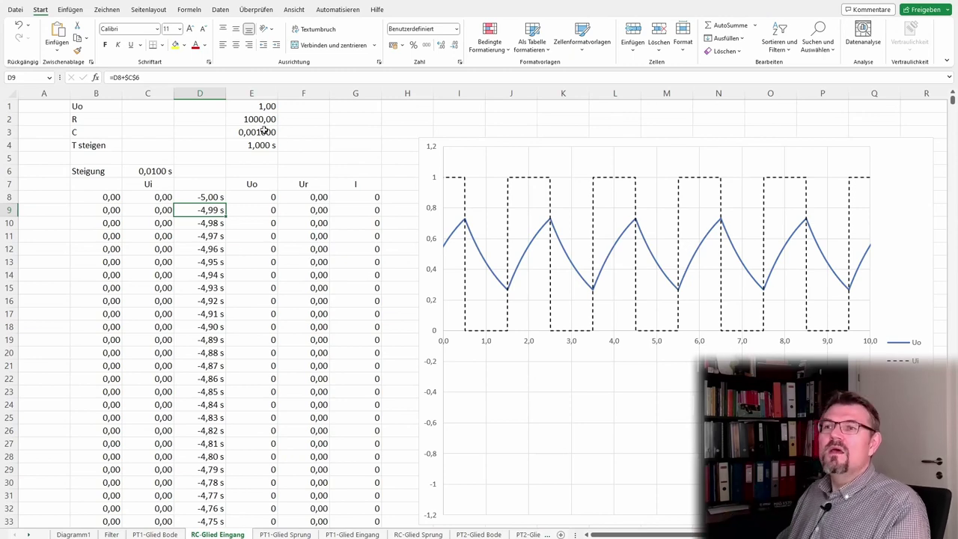
pyautogui.press('Up')
pyautogui.press('Delete')
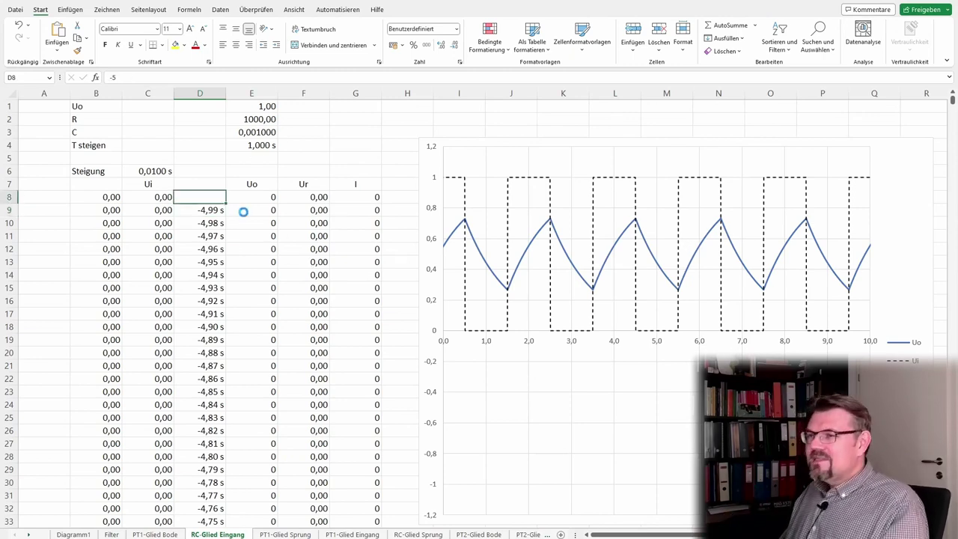
pyautogui.write('0')
pyautogui.press('Up')
# Set the resistance R in cell E2 to 2000
pyautogui.press('Up')
pyautogui.press('Up')
pyautogui.press('Up')
pyautogui.press('Up')
pyautogui.press('Up')
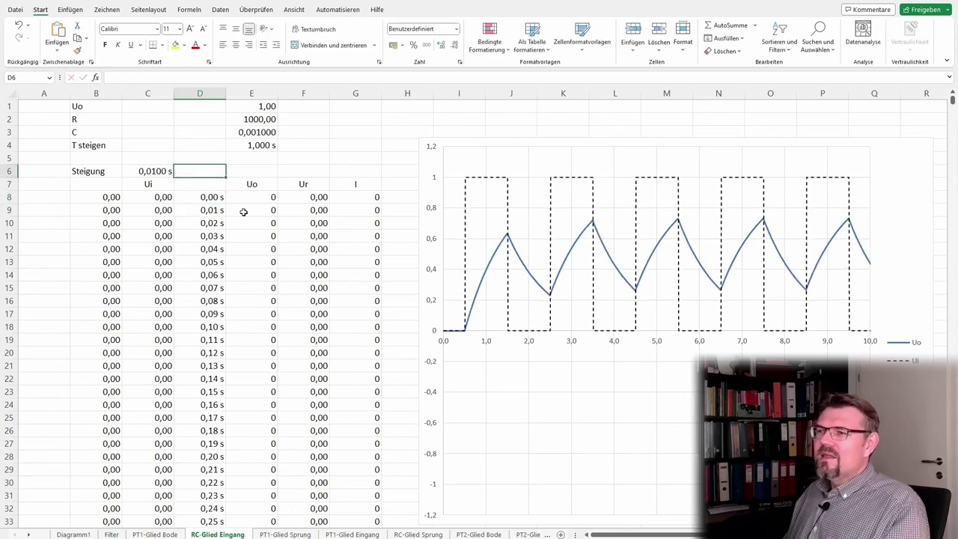
pyautogui.press('Right')
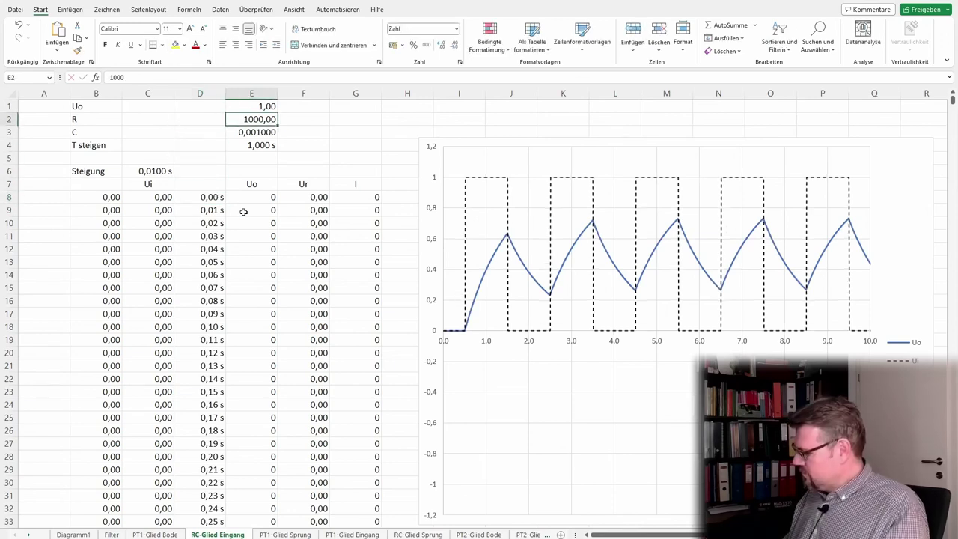
pyautogui.write('20')
pyautogui.press('Return')
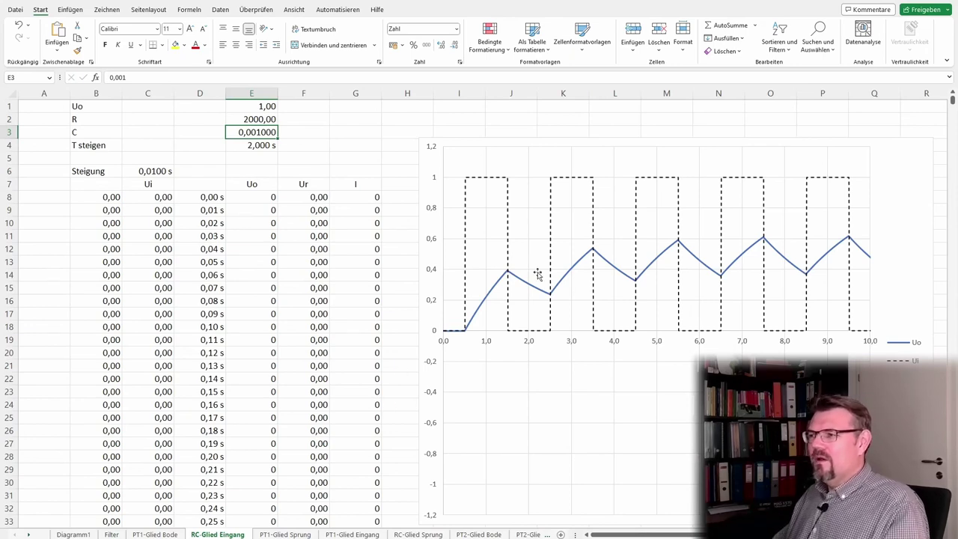
# Change the start time in D8 to -5 s to view the settled response for R = 2000, then return it to 0
pyautogui.click(199, 199)
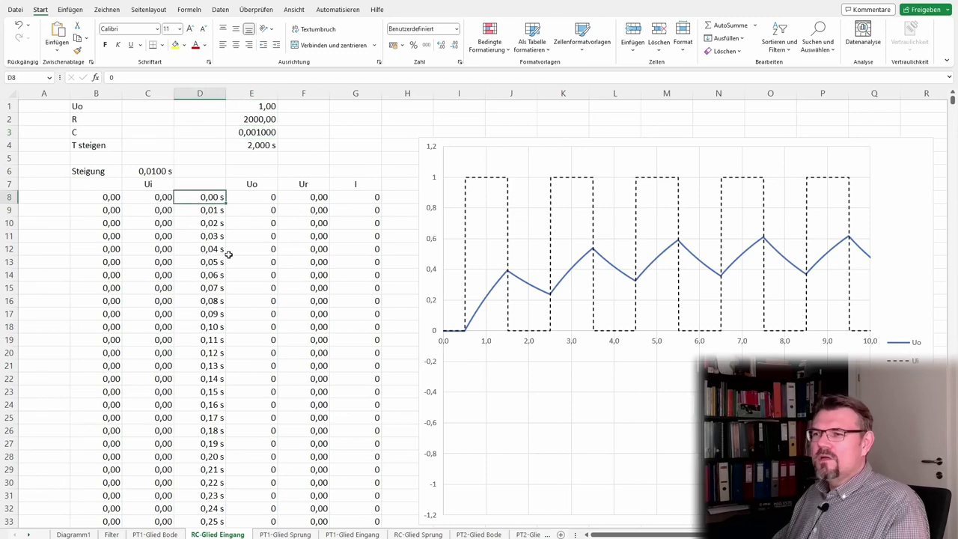
pyautogui.write('-5')
pyautogui.press('Return')
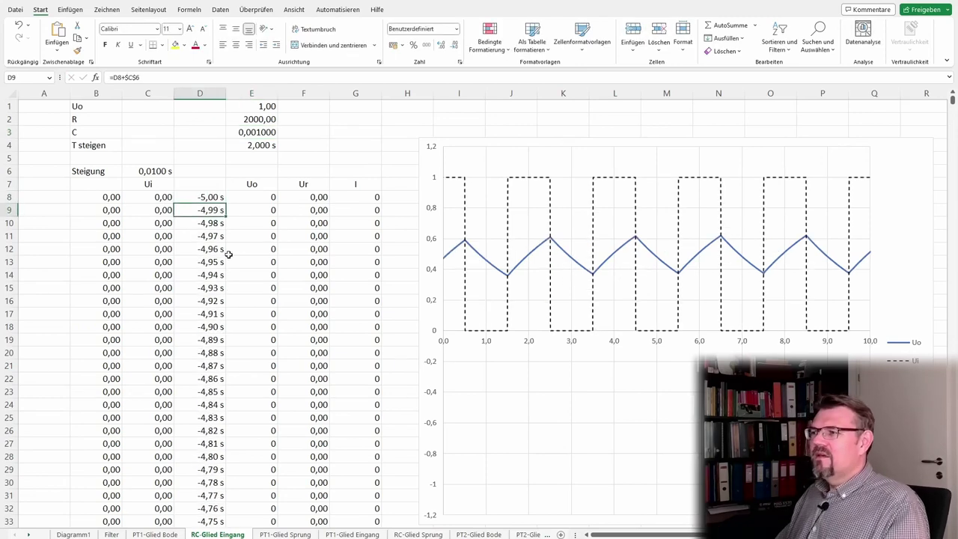
pyautogui.click(199, 196)
pyautogui.write('0')
pyautogui.press('Return')
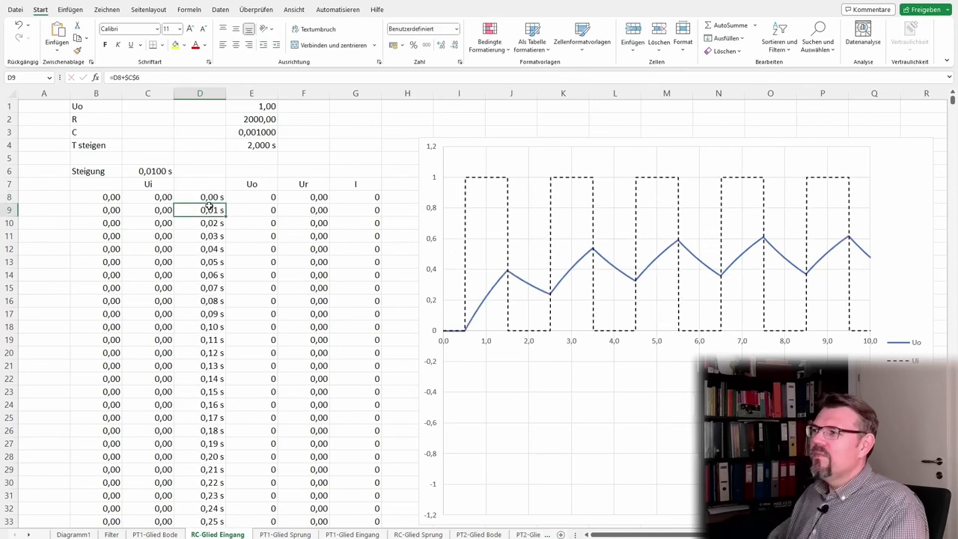
# Set the resistance R in cell E2 to 10000
pyautogui.click(265, 120)
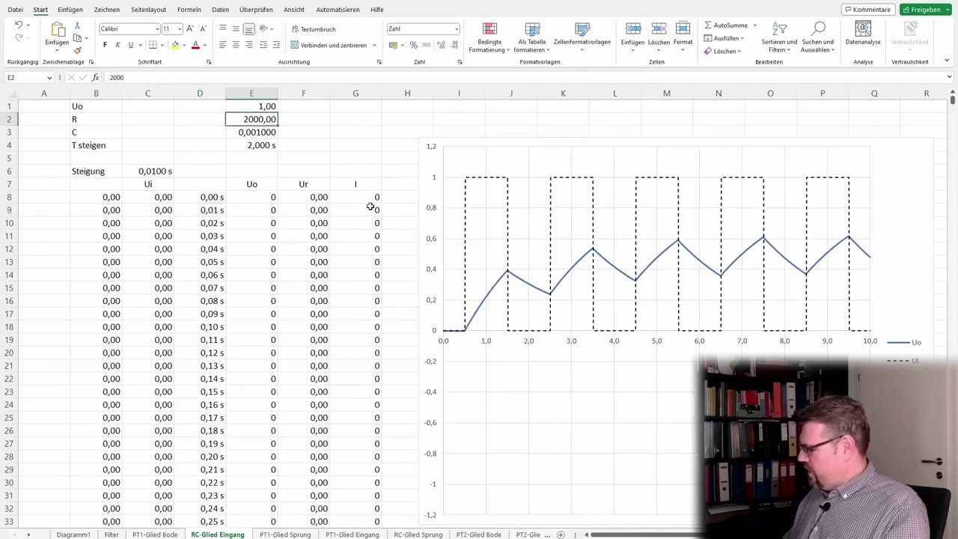
pyautogui.write('10000')
pyautogui.press('Return')
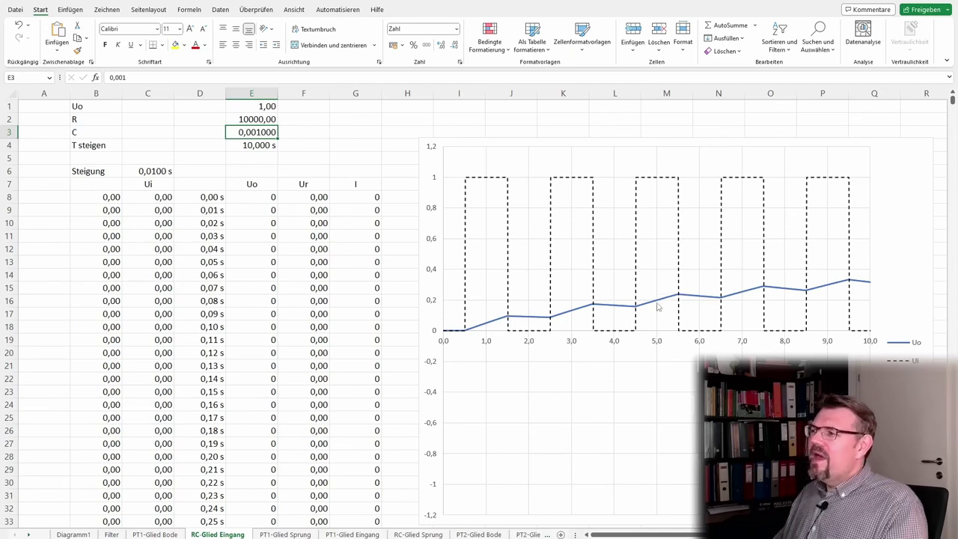
# Shift the start time in D8 to -10 s and further to -15 s to view the settled response for R = 10000
pyautogui.moveTo(677, 303)
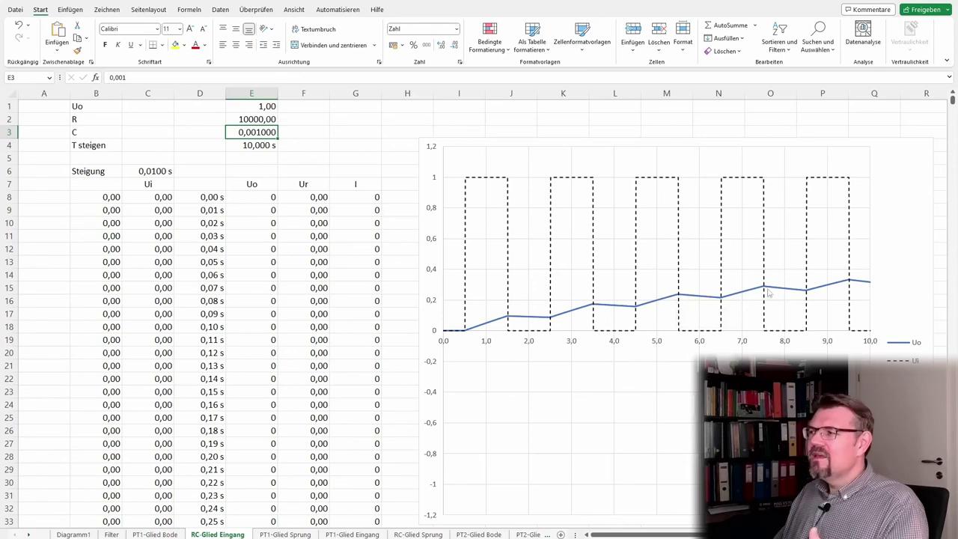
pyautogui.click(199, 198)
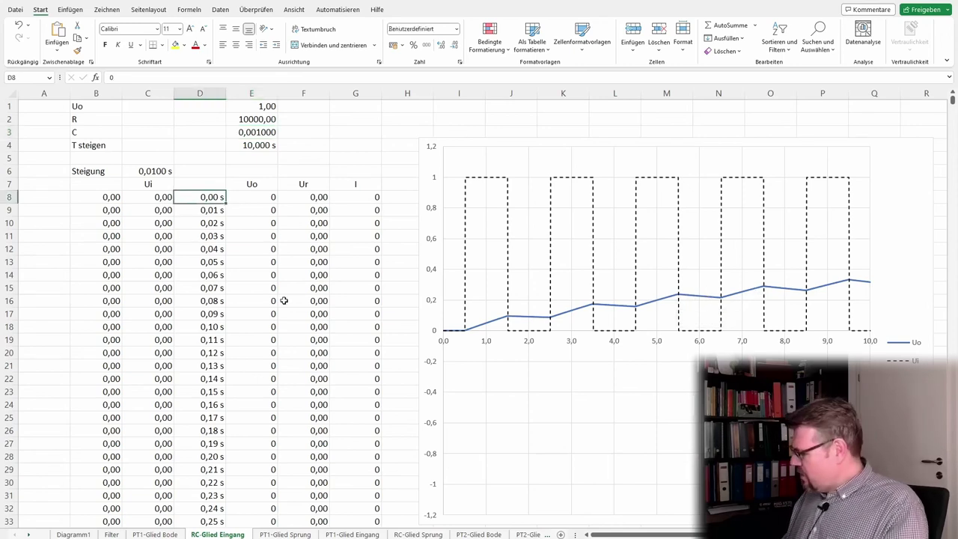
pyautogui.write('=')
pyautogui.press('Return')
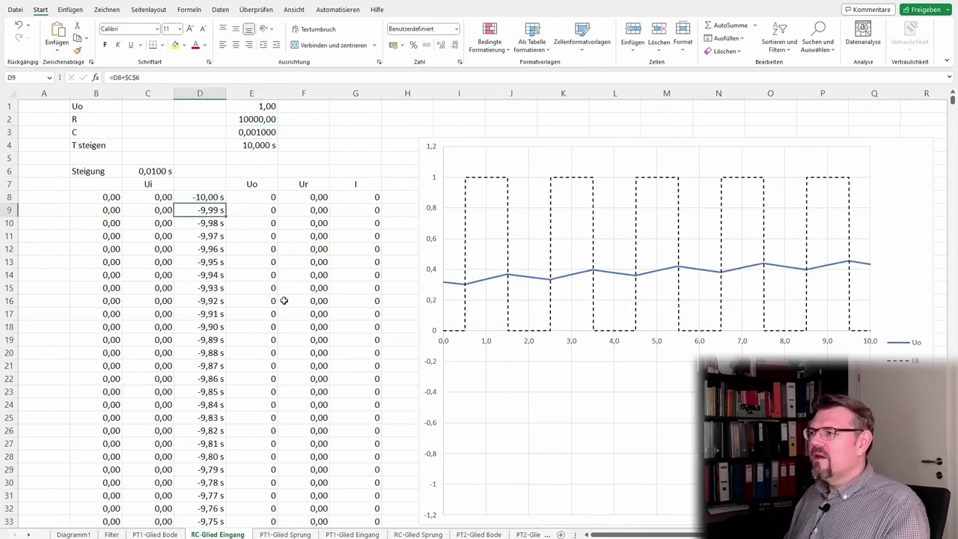
pyautogui.press('Up')
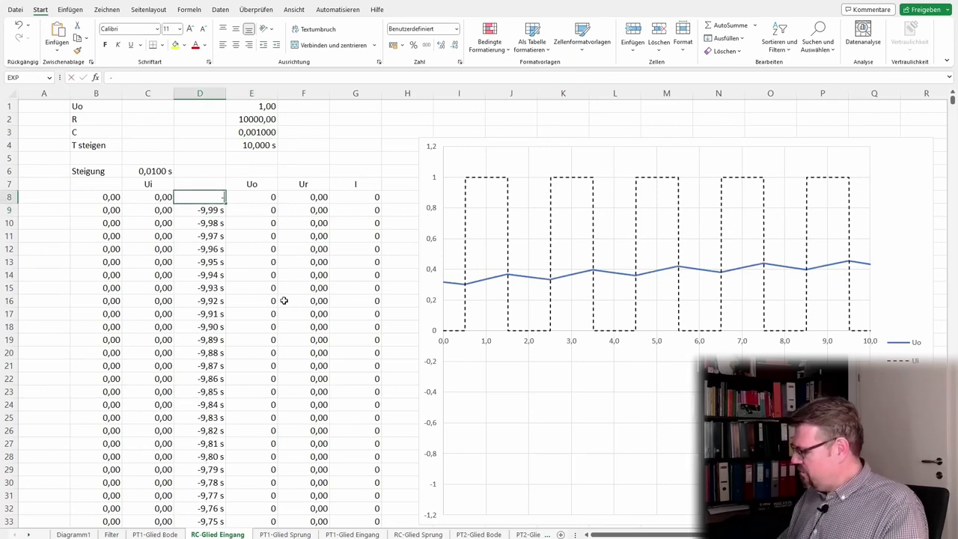
pyautogui.write('-15')
pyautogui.press('Return')
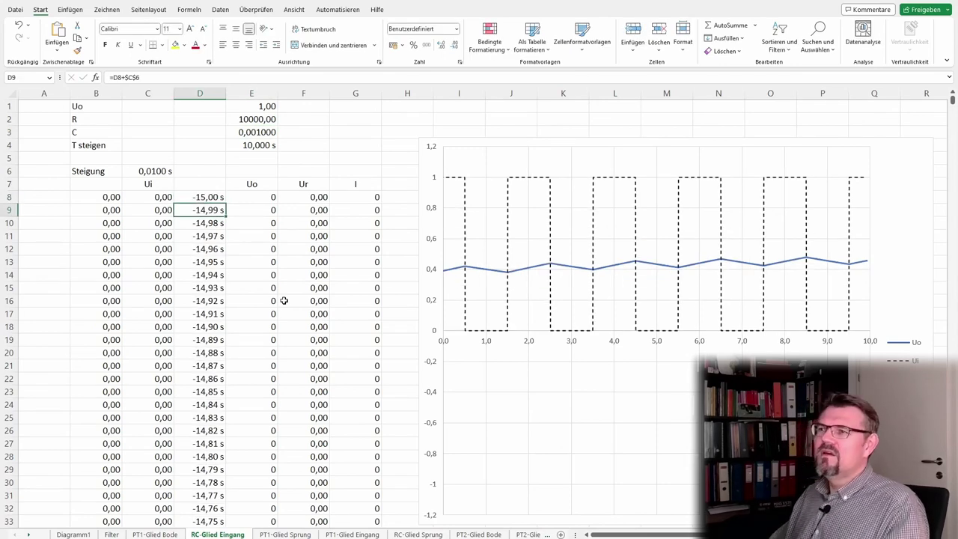
# Set the resistance R in cell E2 to 7000 and the start time in D8 to -20 s
pyautogui.click(255, 118)
pyautogui.write('7000')
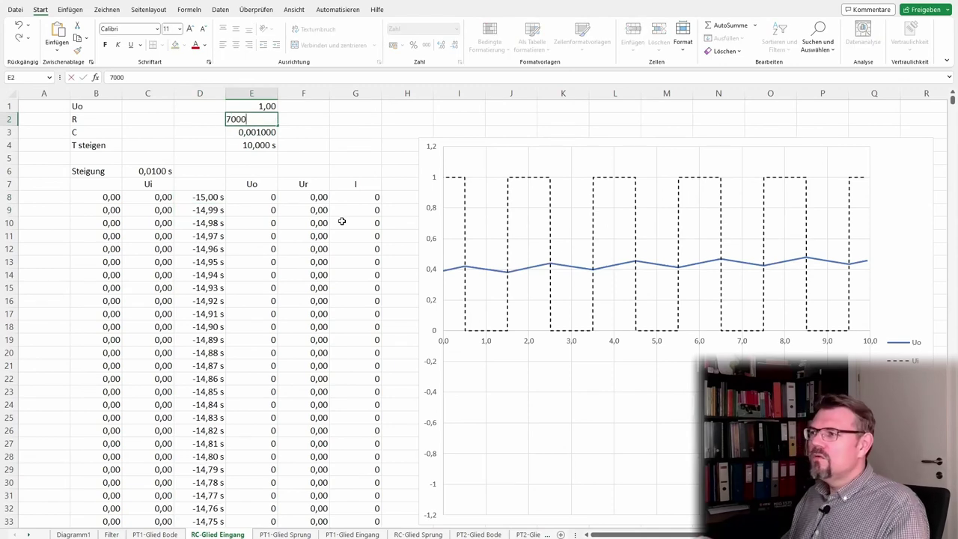
pyautogui.press('Return')
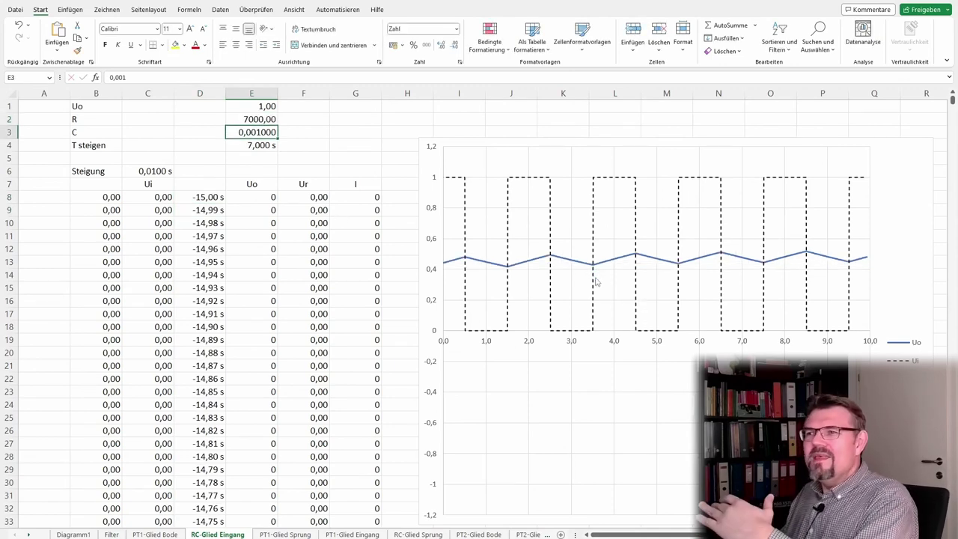
pyautogui.click(208, 197)
pyautogui.write('-20')
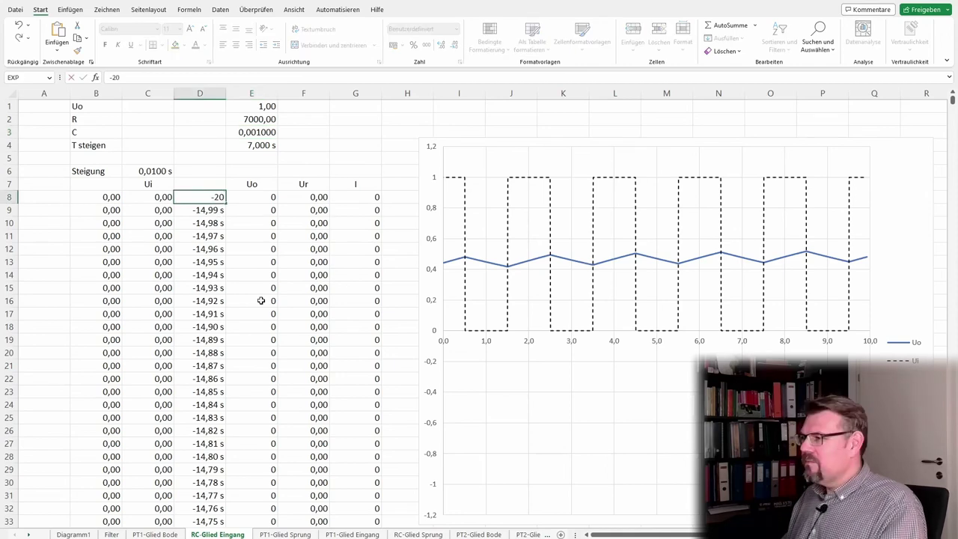
pyautogui.press('Return')
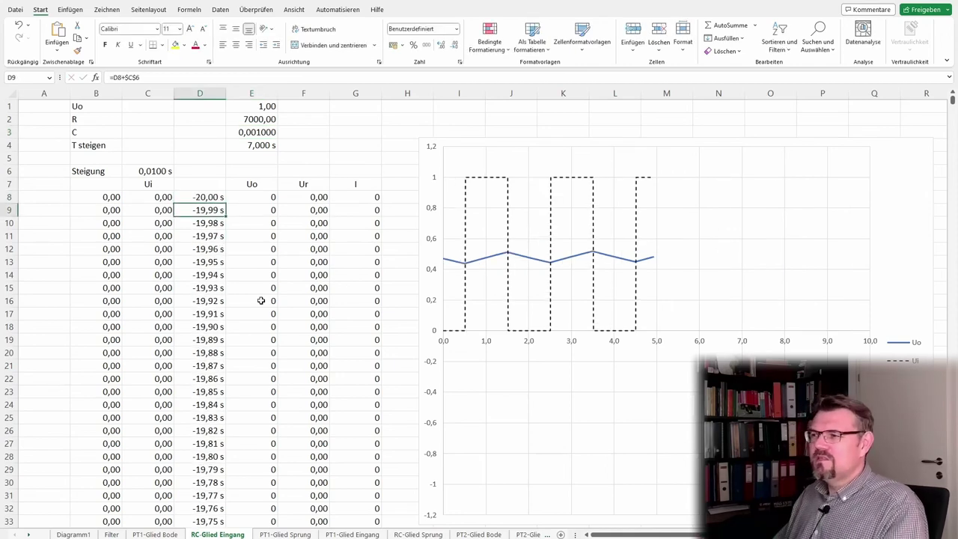
# Set the resistance R in cell E2 to 6000
pyautogui.click(260, 117)
pyautogui.write('600')
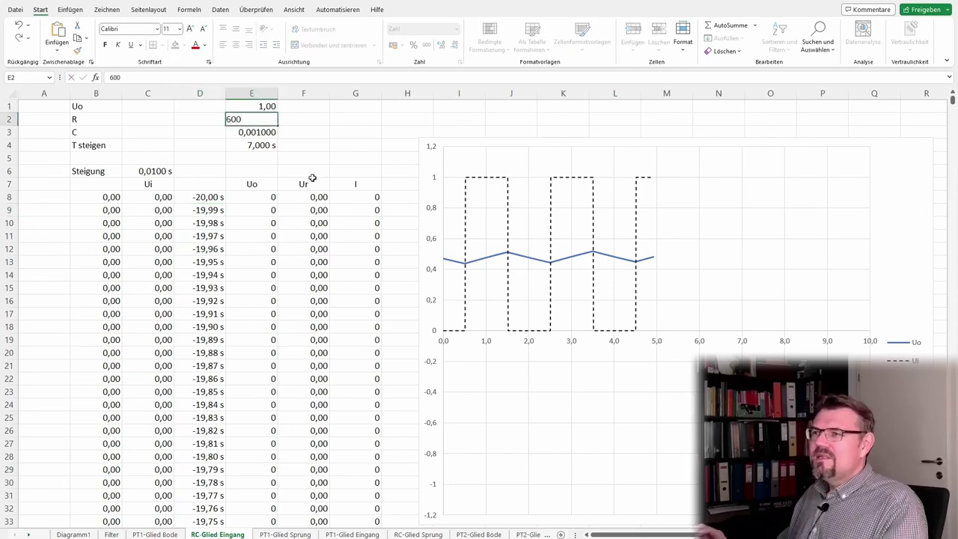
pyautogui.press('Return')
pyautogui.press('Up')
pyautogui.write('6000')
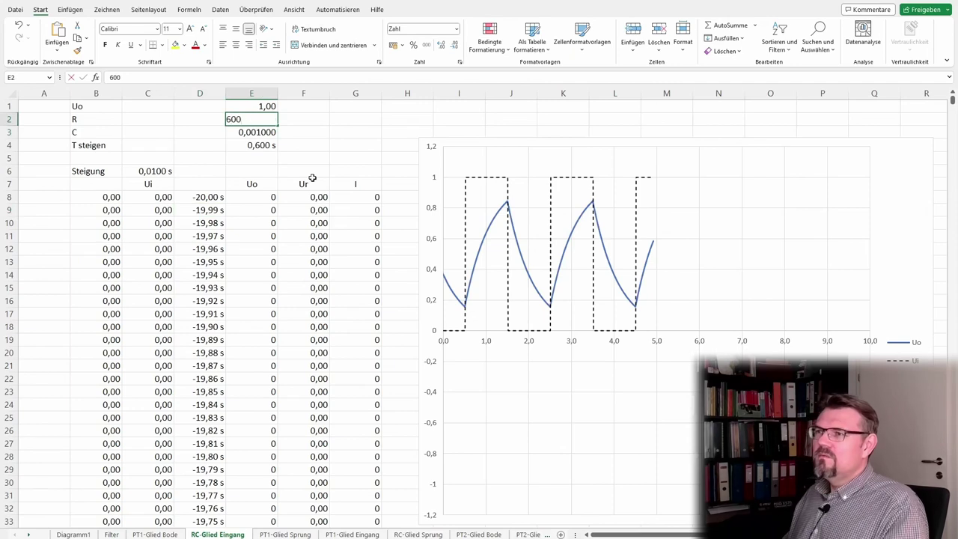
pyautogui.press('Return')
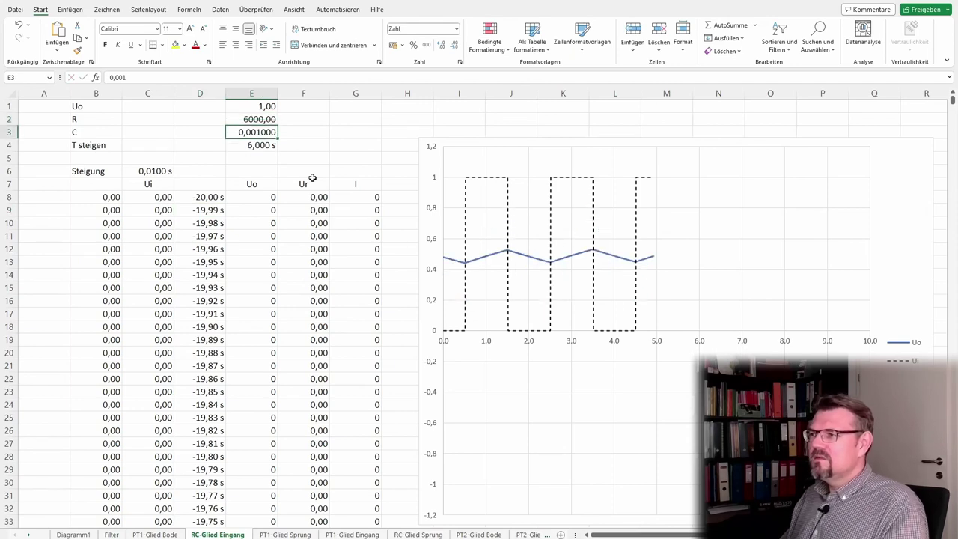
# Change the start time in D8 to -15 s to view the settled response for R = 6000, and return it to 0
pyautogui.click(217, 197)
pyautogui.write('-15')
pyautogui.press('Return')
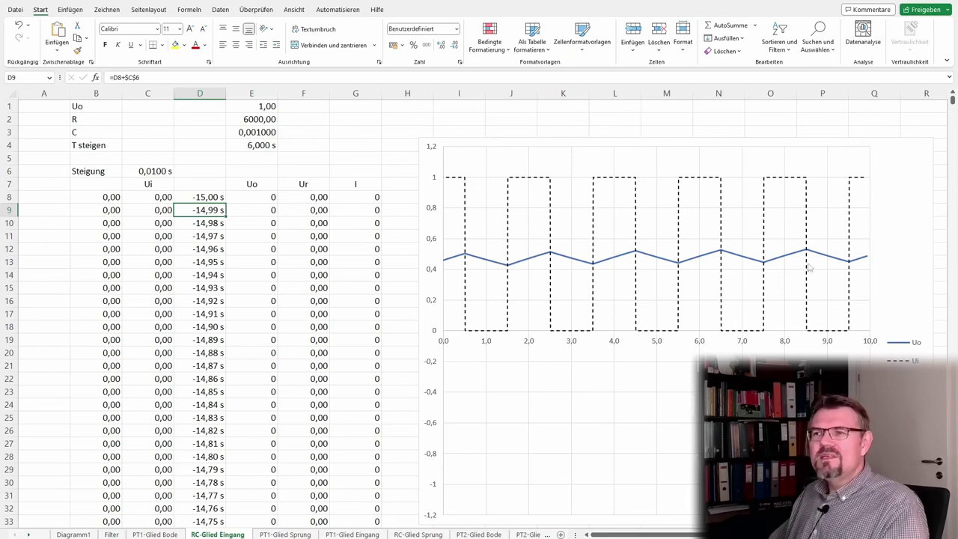
pyautogui.click(202, 197)
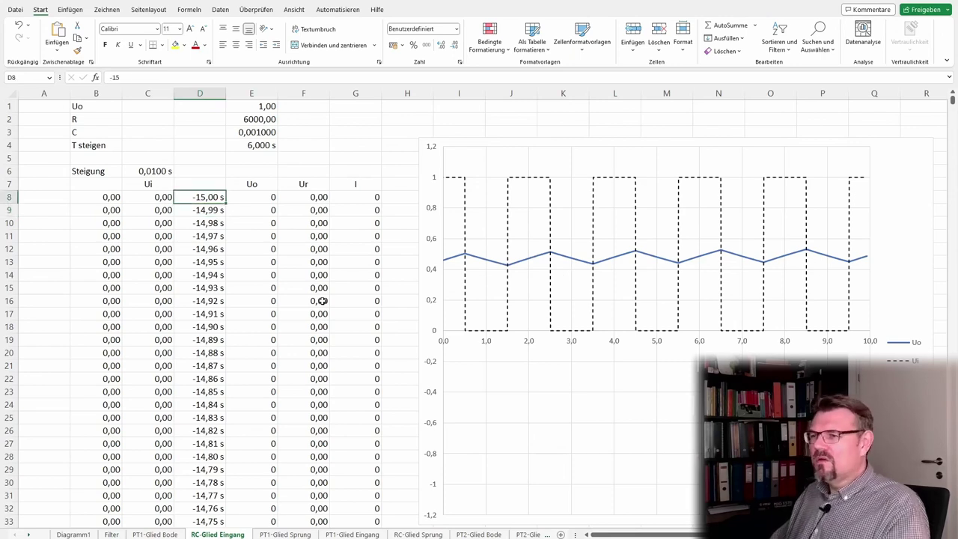
pyautogui.write('0')
pyautogui.press('Return')
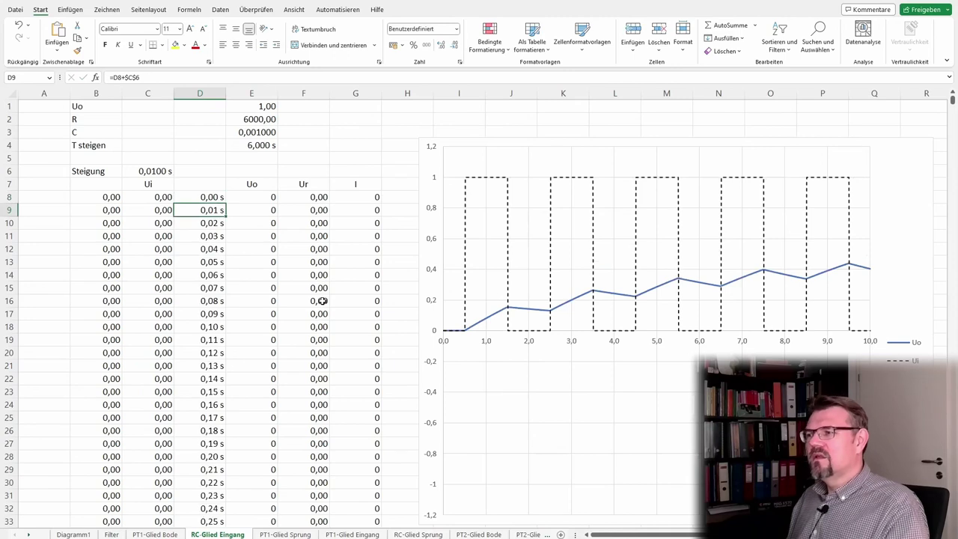